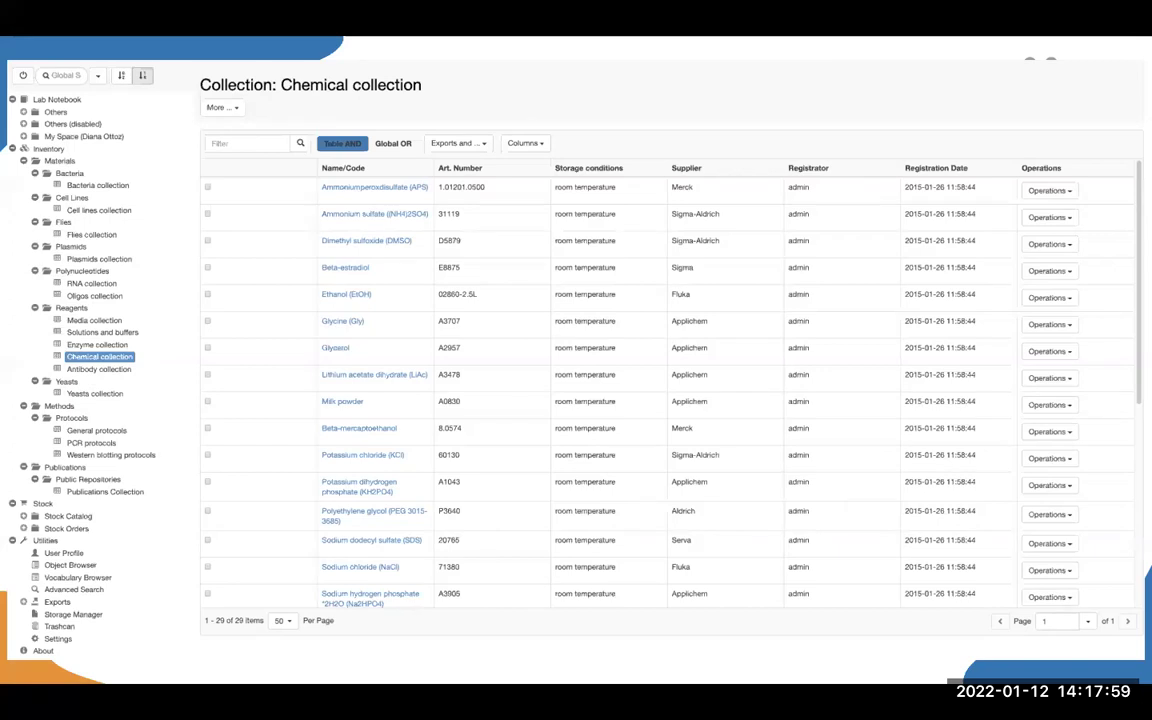
key(Right)
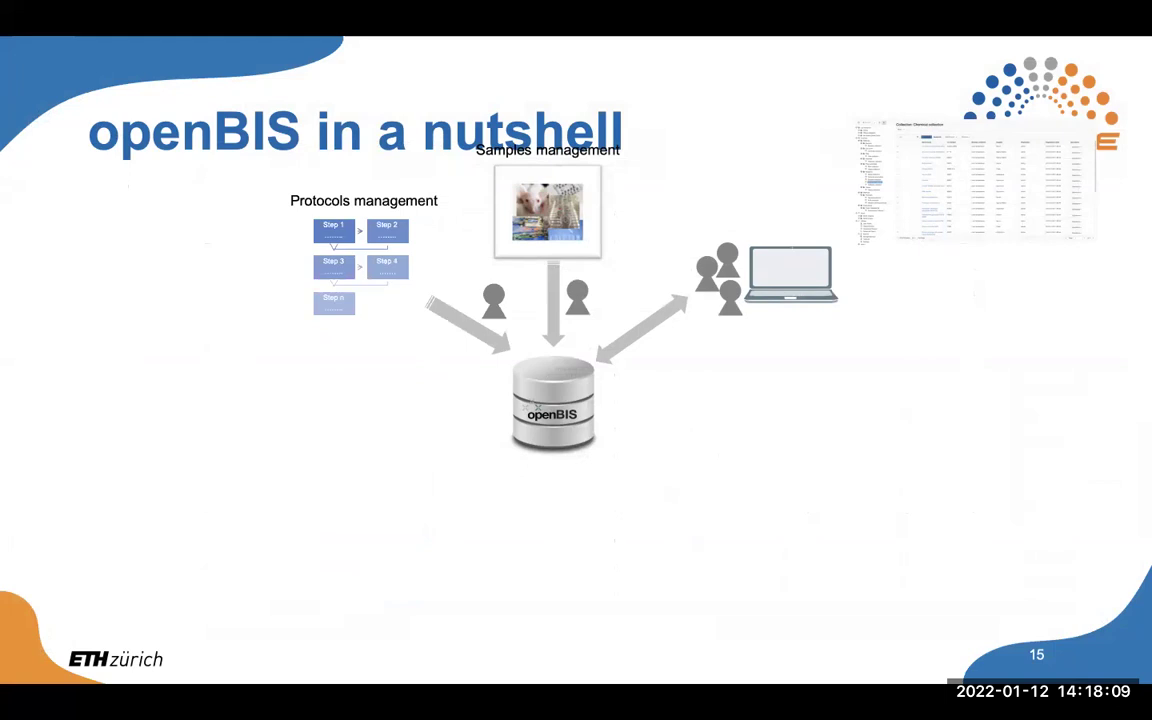
key(Right)
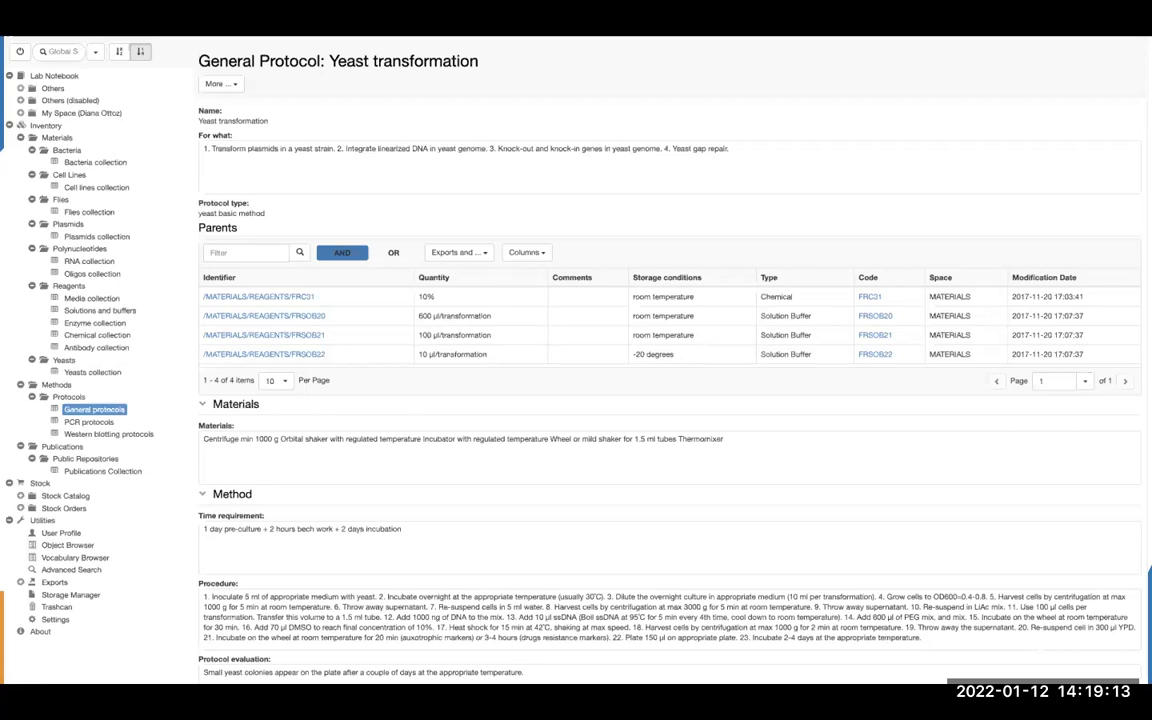
key(Right)
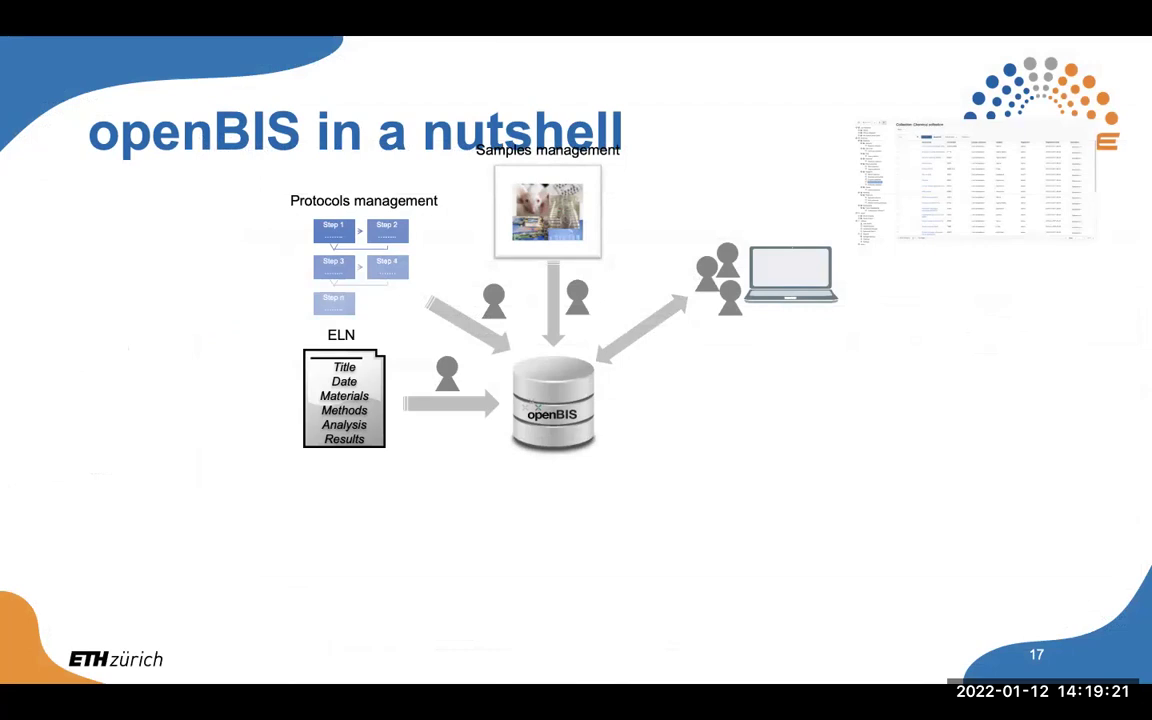
key(alt+Tab)
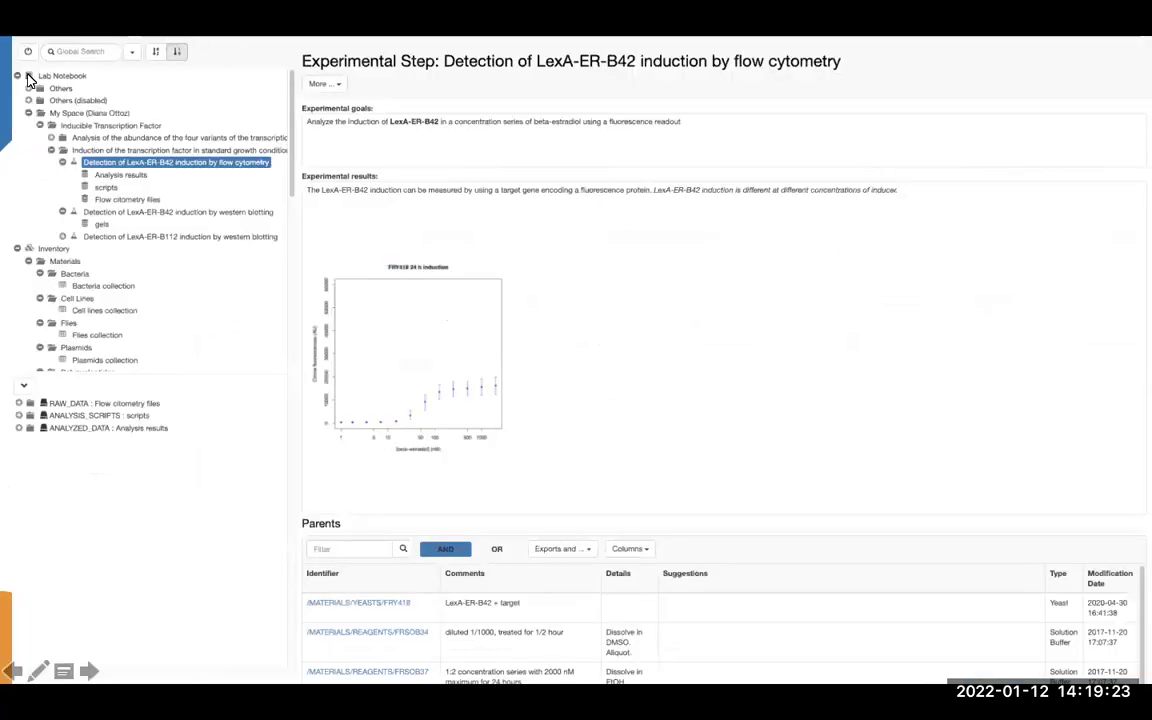
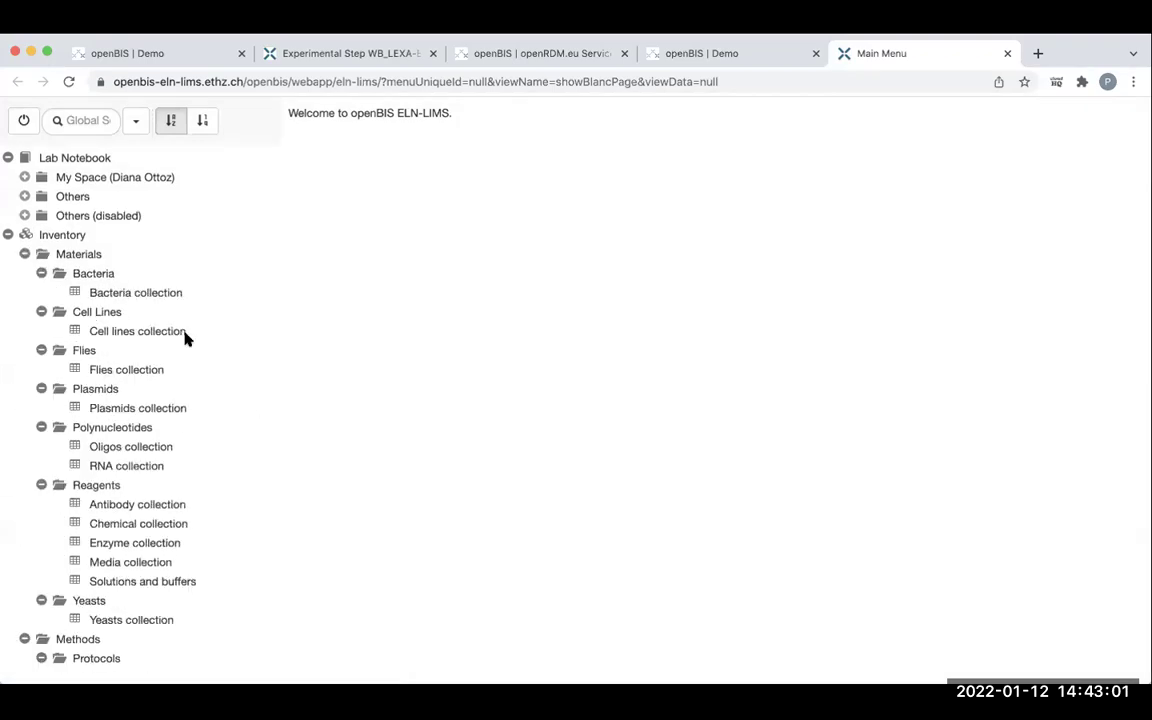
- Collapse the Inventory, Lab Notebook, Stock and Utilities sections of the main navigation tree
click(8, 234)
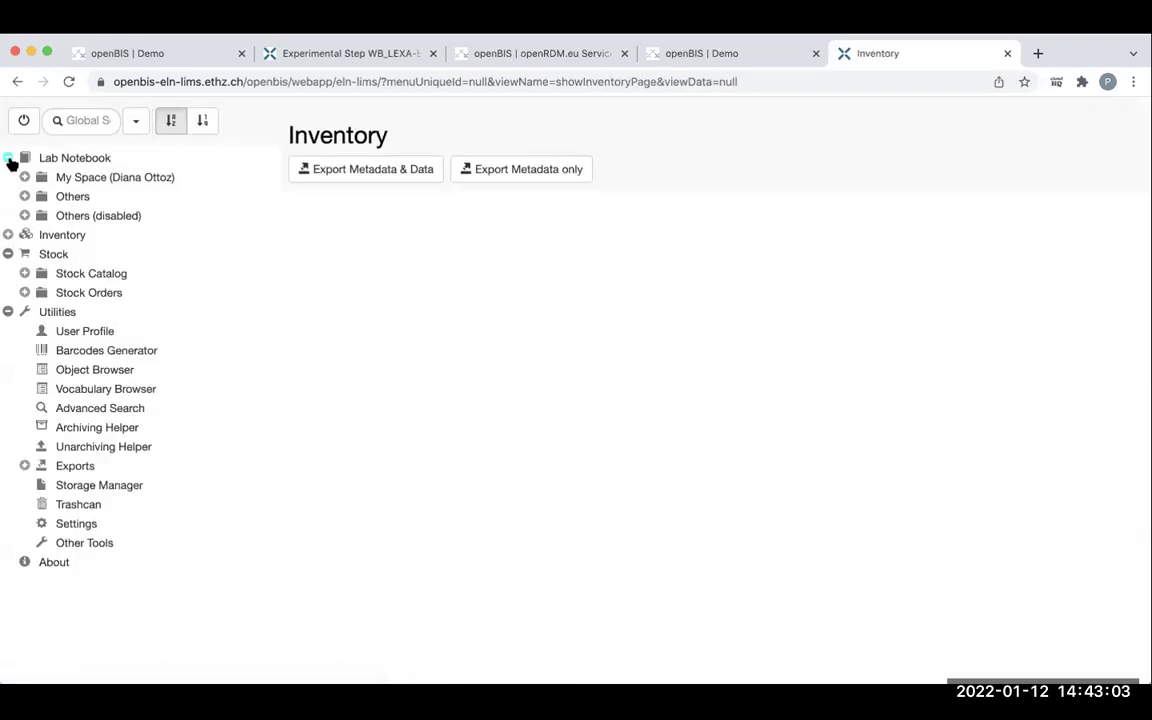
click(8, 158)
click(8, 196)
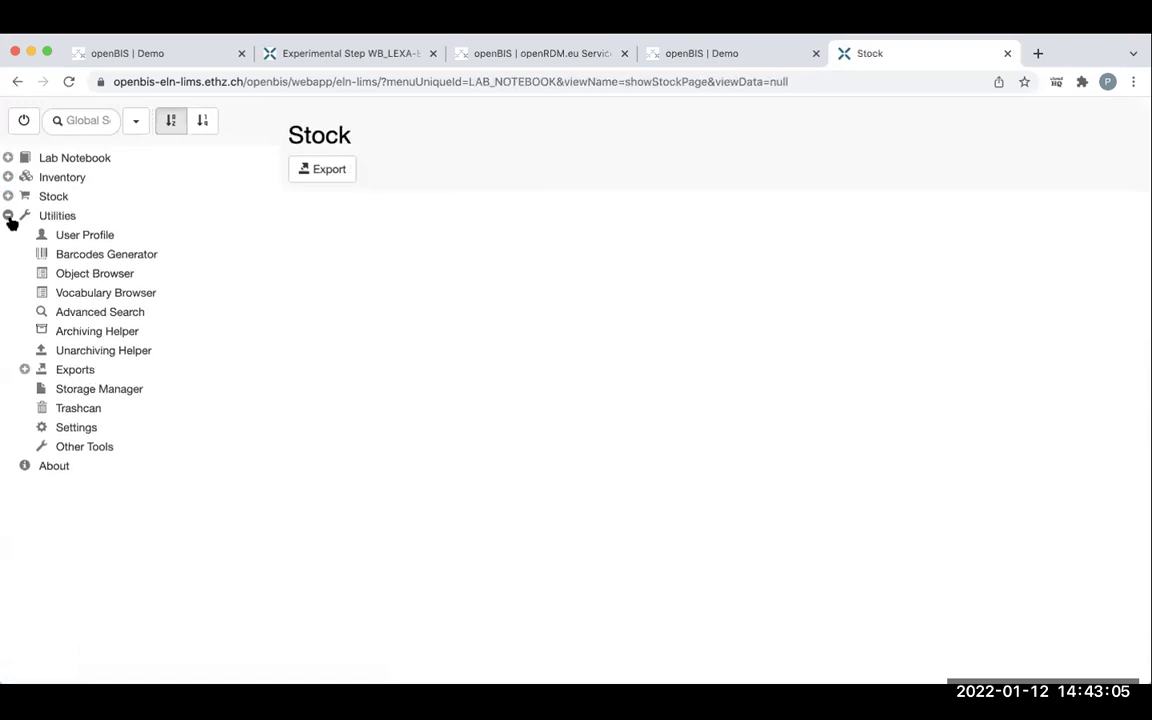
click(8, 216)
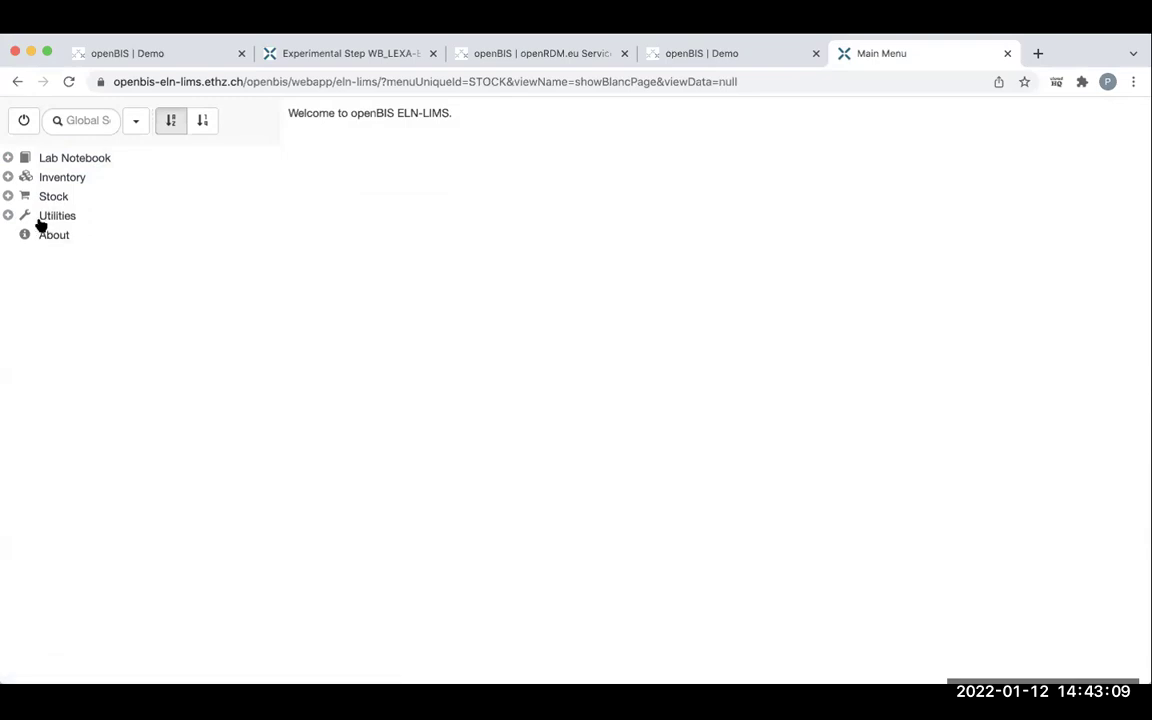
- Expand the Inventory's Materials folder with Bacteria, Plasmids and Reagents, and open the Chemical collection
click(8, 177)
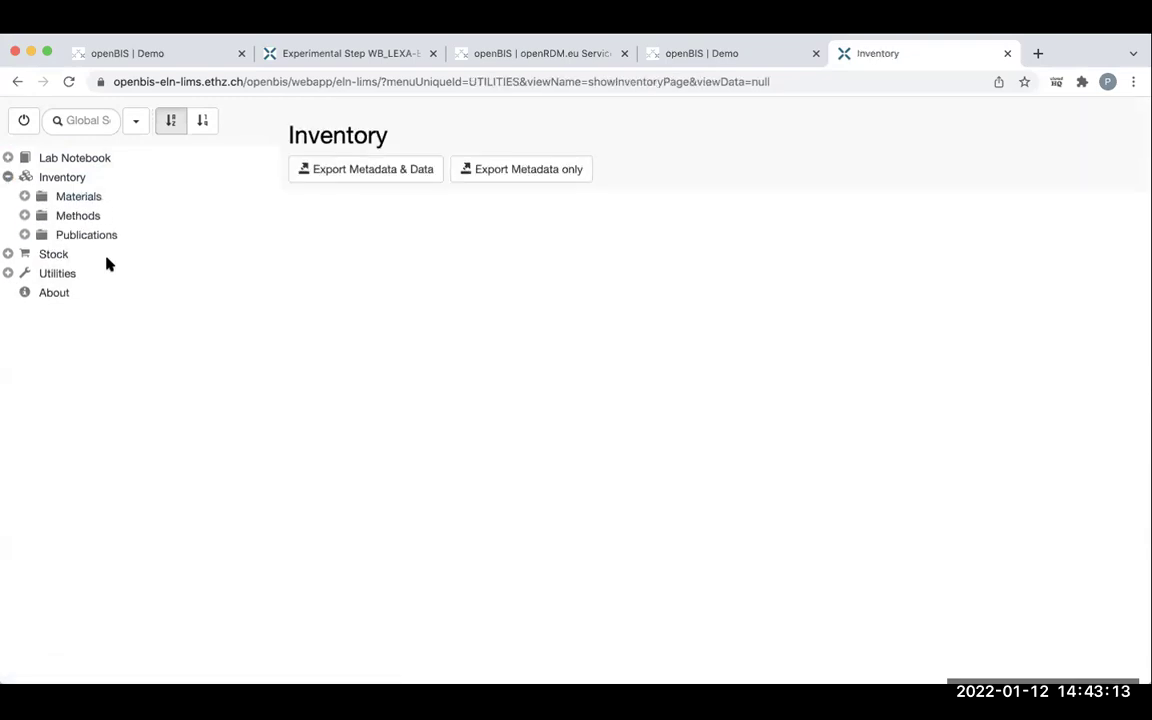
click(26, 196)
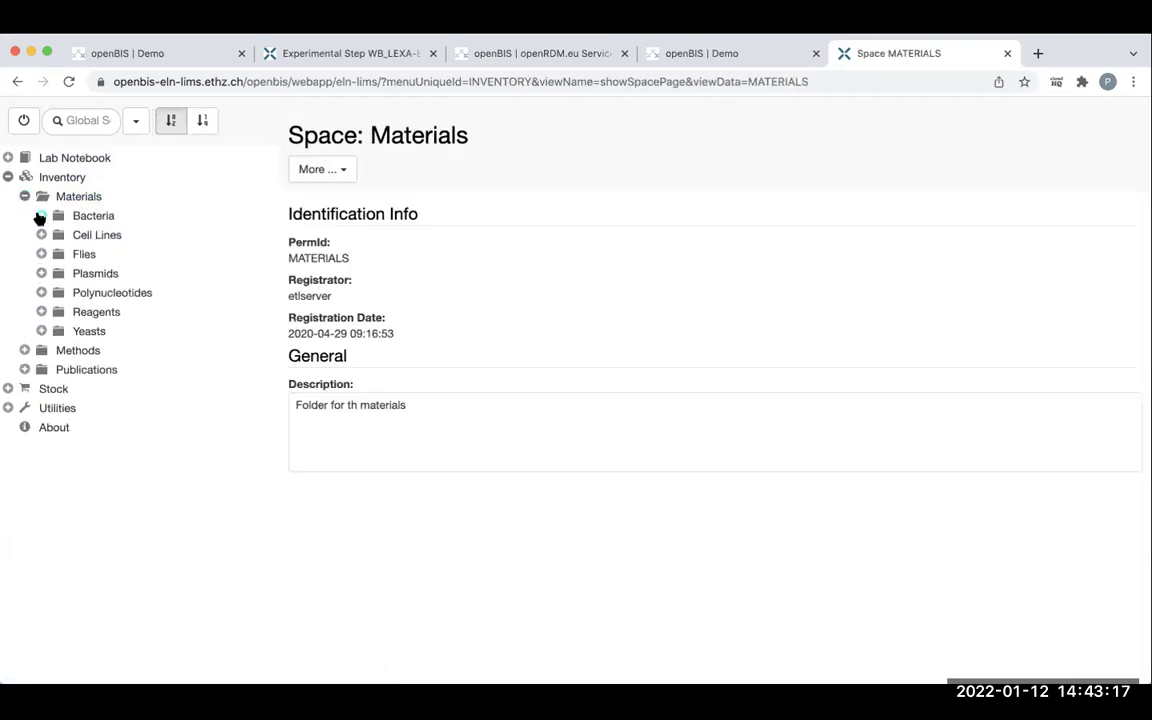
click(41, 216)
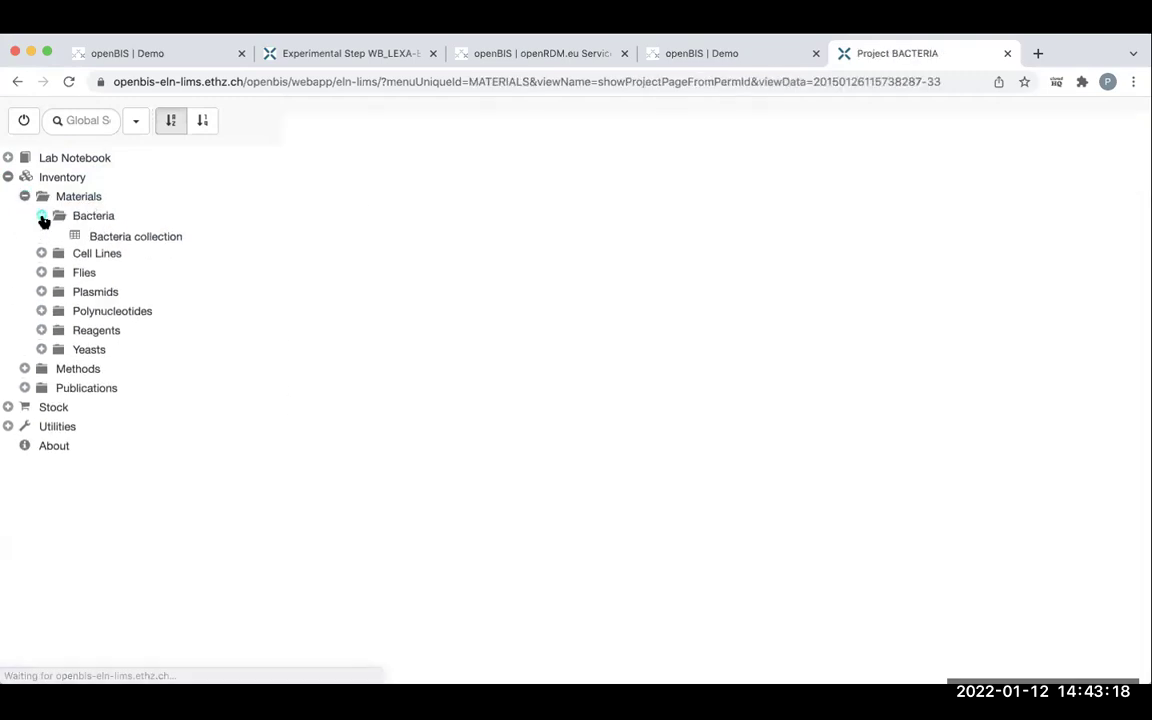
click(41, 293)
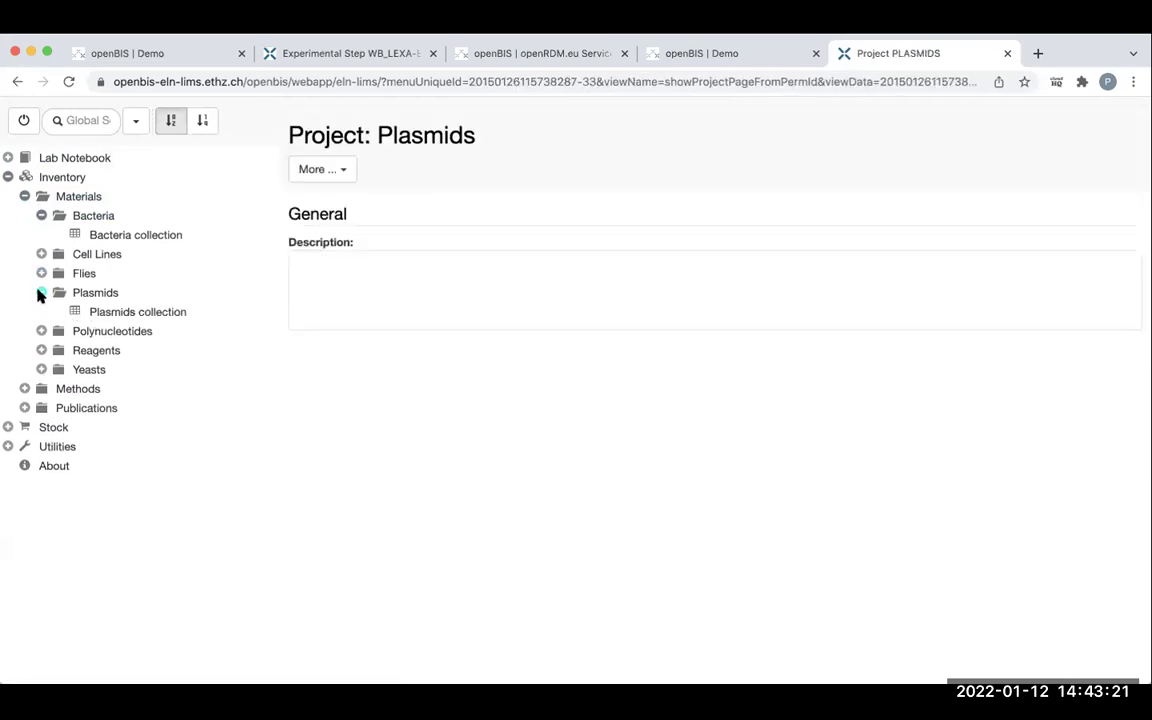
click(41, 351)
click(150, 392)
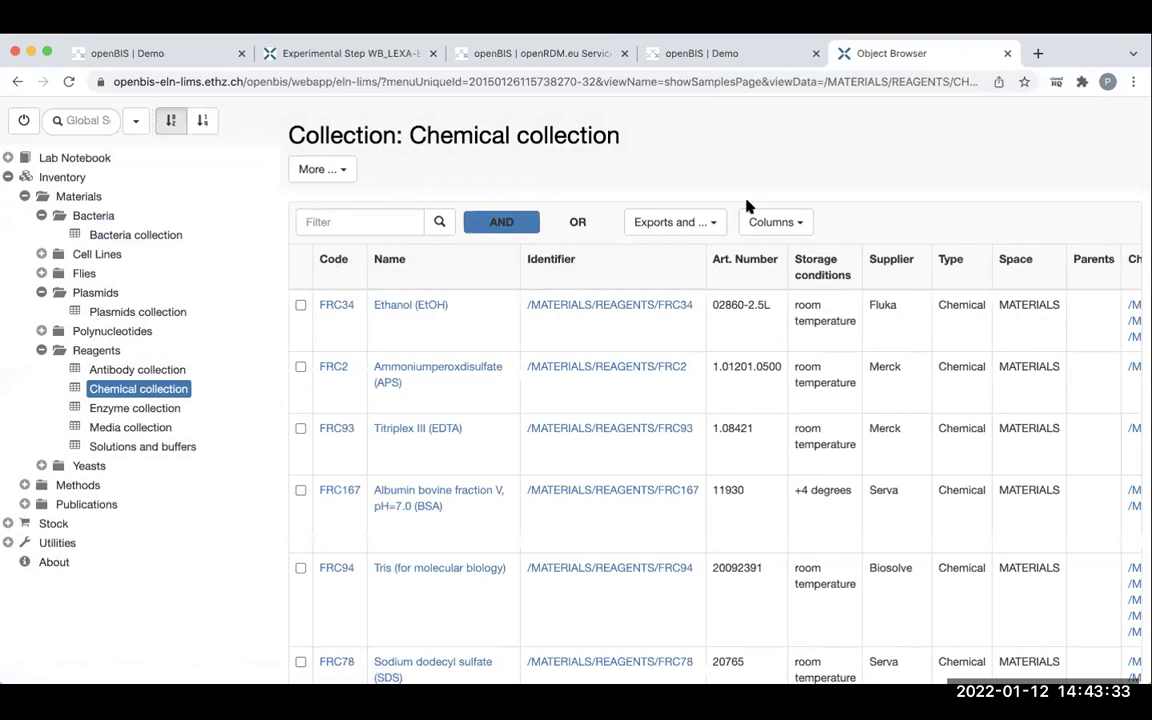
- In the Chemical collection table, show Preview, hide the Storage conditions, Supplier, Type and Space columns, and look over the export options
click(799, 227)
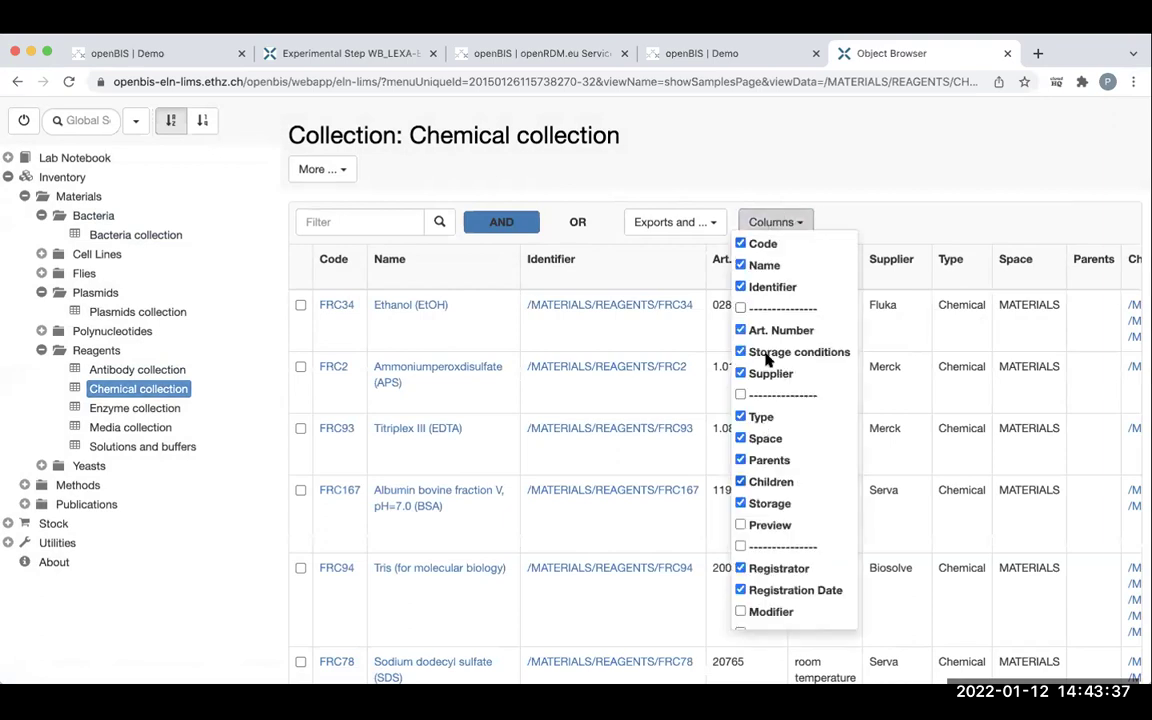
click(741, 525)
click(741, 438)
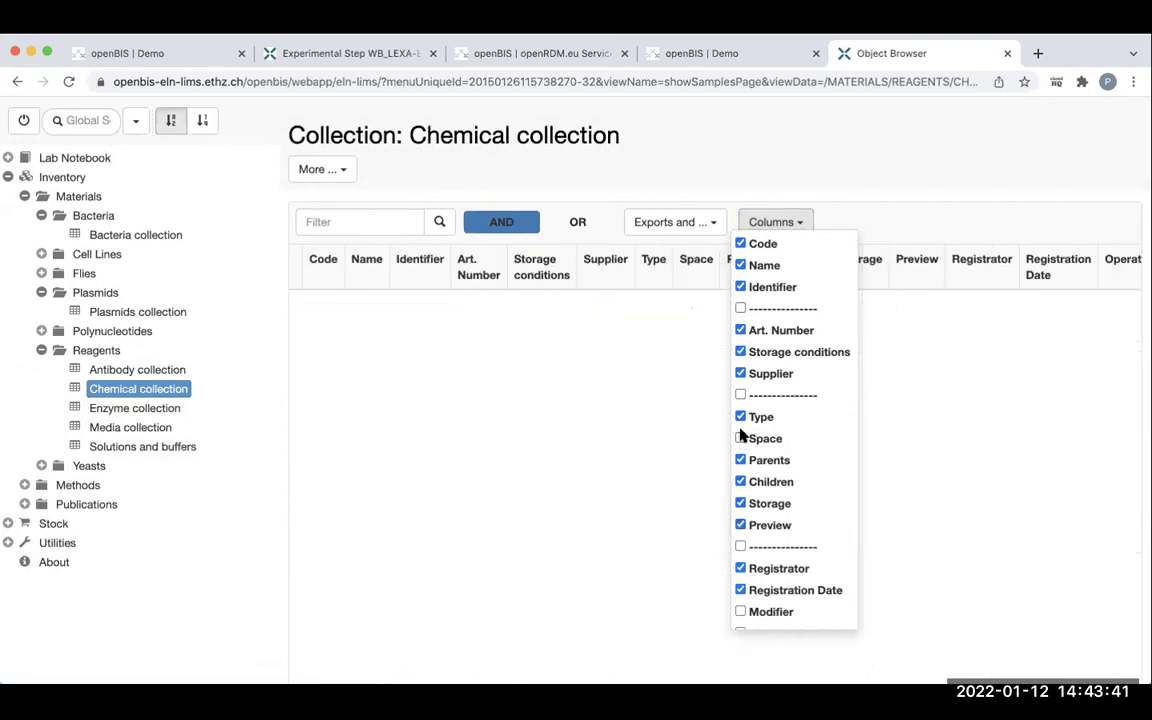
click(741, 417)
click(740, 373)
click(784, 180)
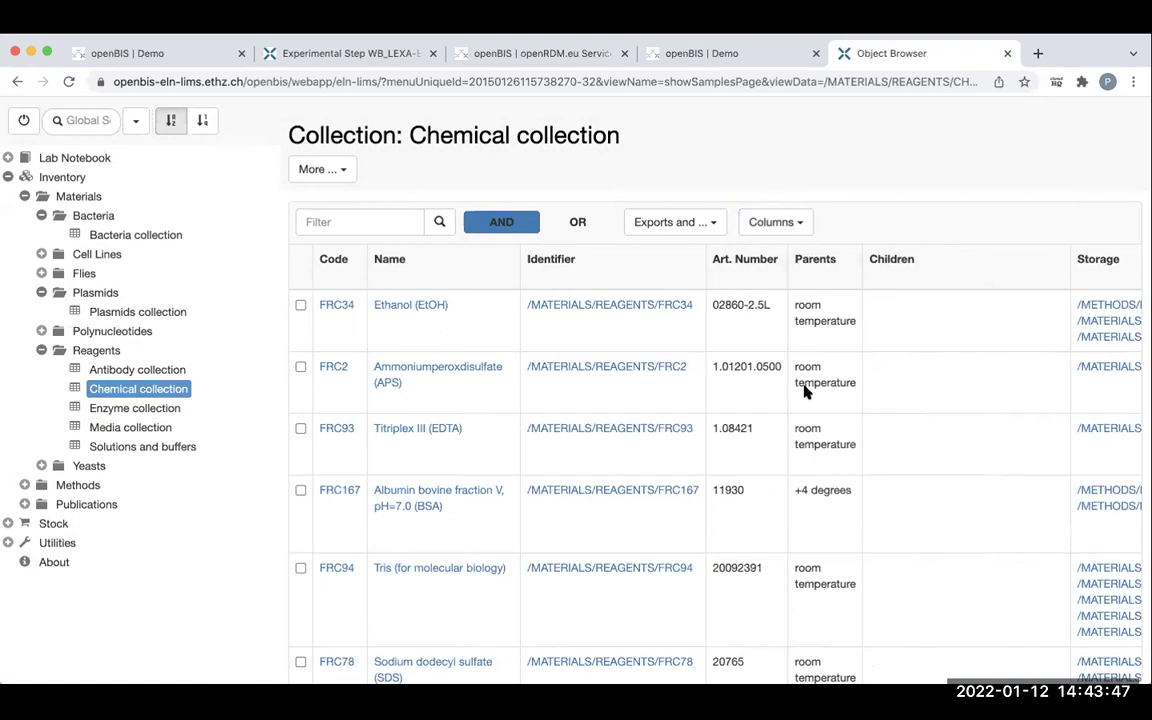
click(714, 223)
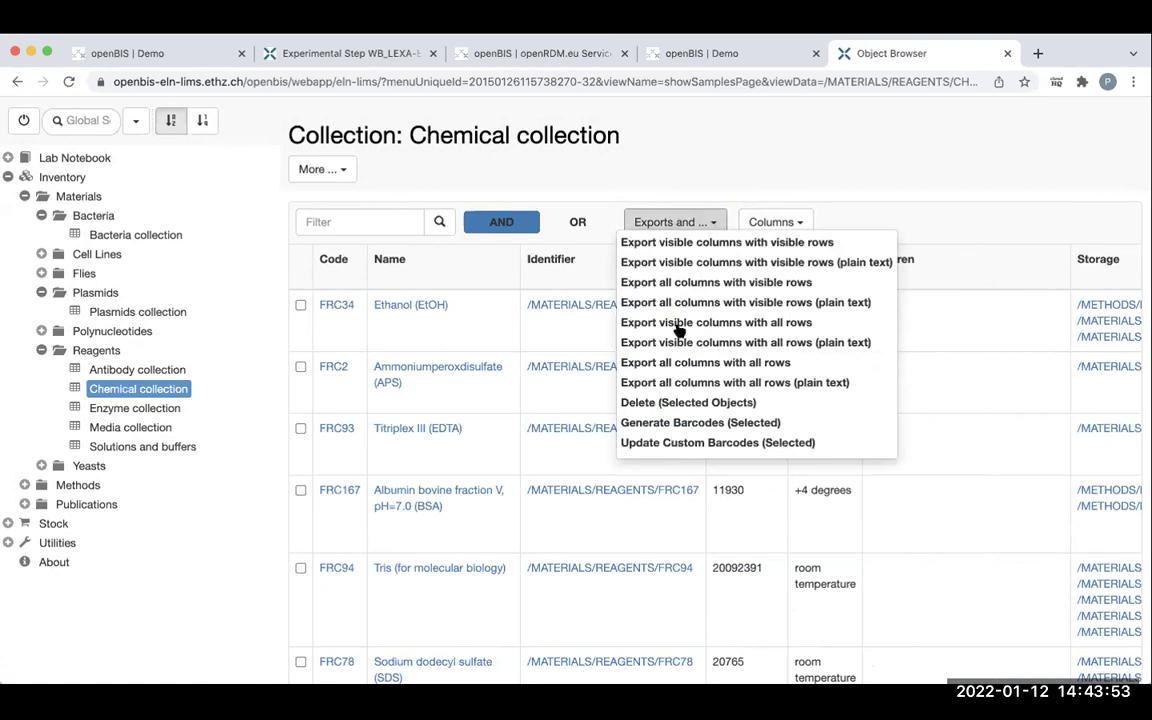
click(679, 165)
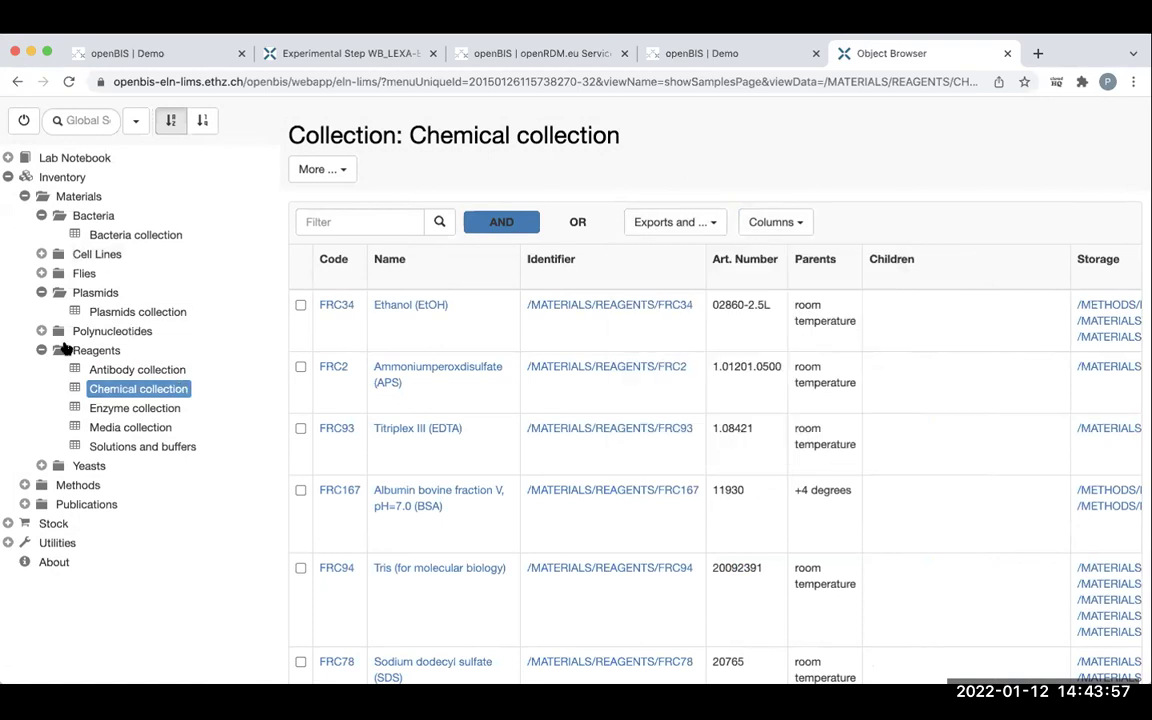
- Open General Protocols under Methods and review the protocol on Western blotting detection with horseradish peroxidase coupled antibodies, including its parents and children
click(25, 485)
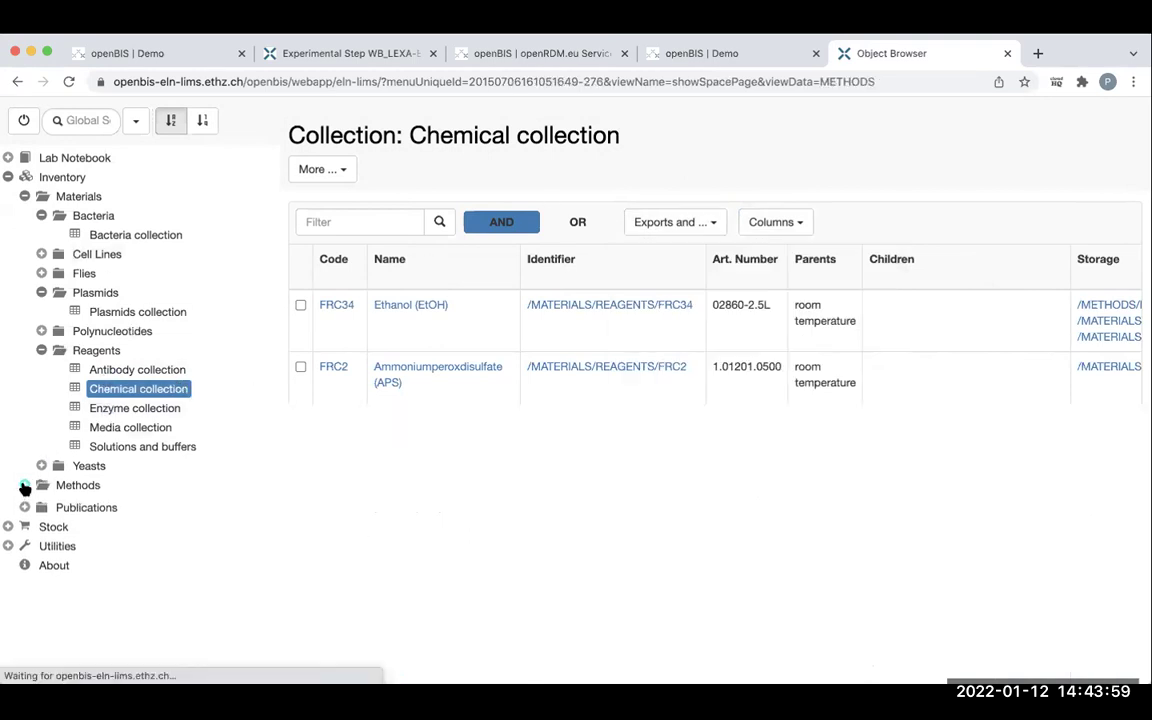
click(41, 504)
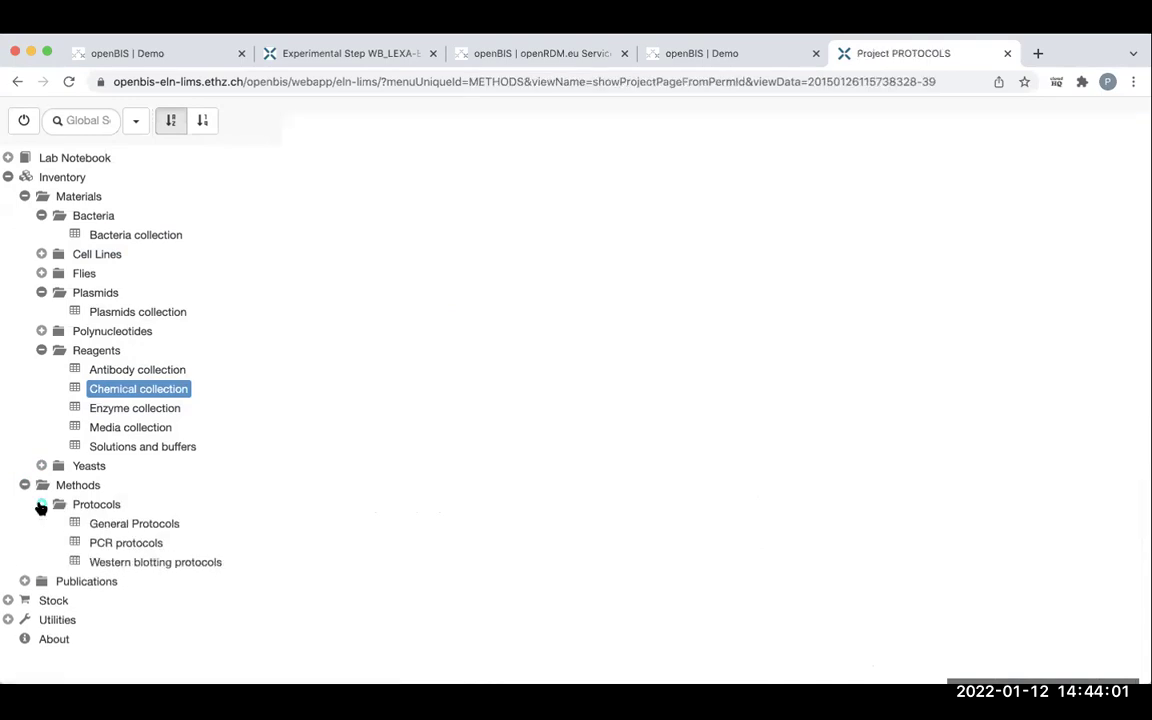
click(136, 524)
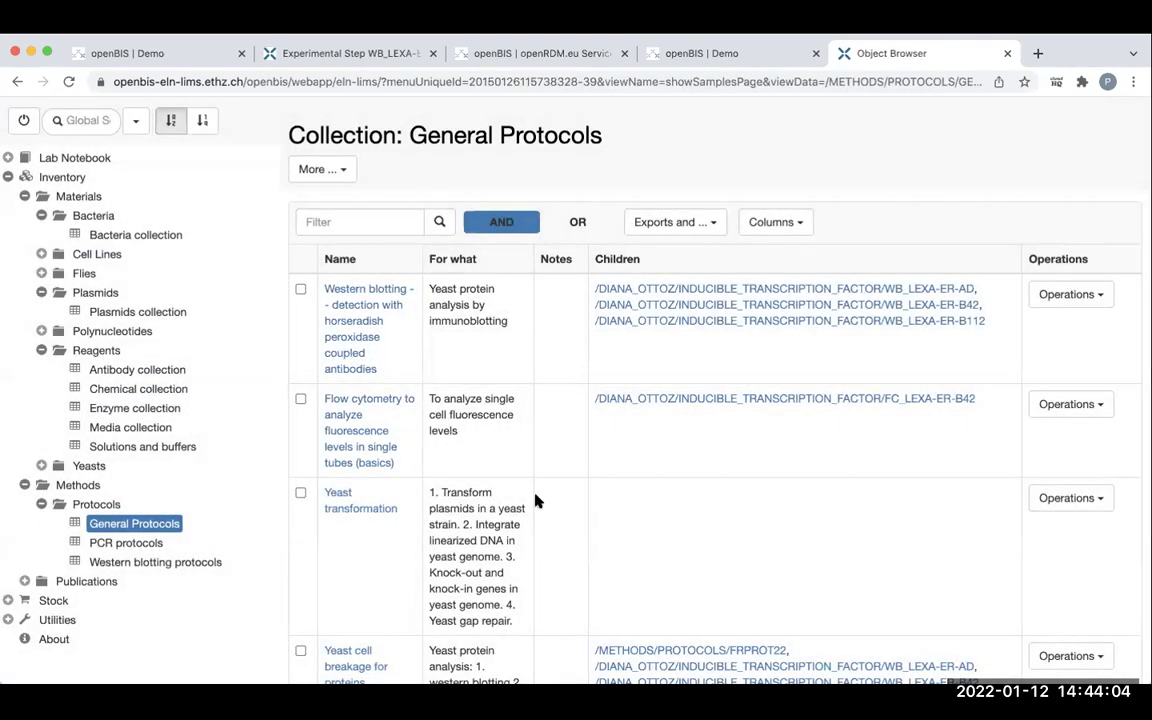
click(353, 322)
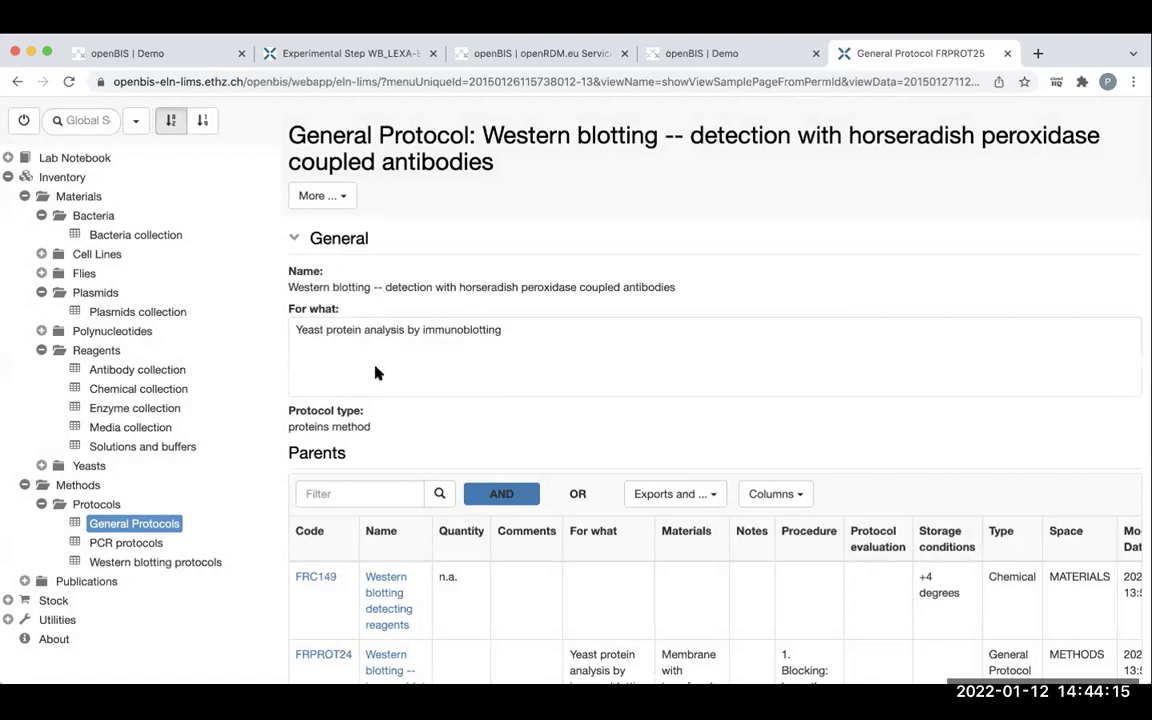
scroll(375, 372, down, 10)
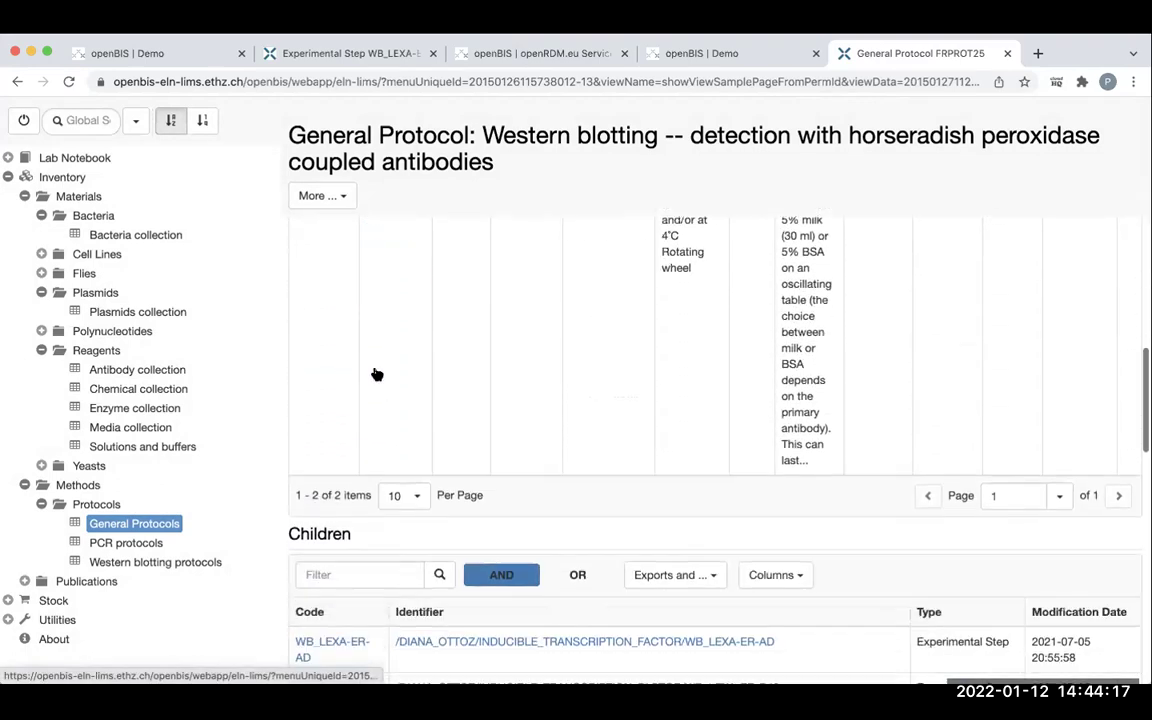
scroll(375, 372, up, 10)
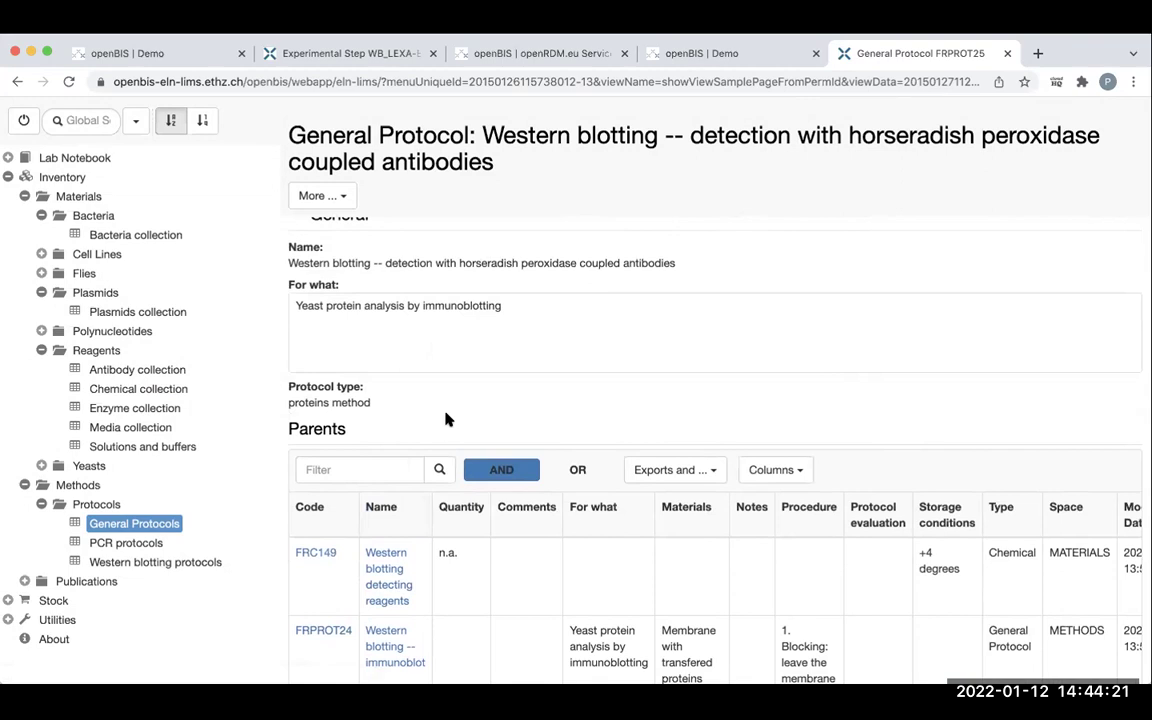
scroll(488, 597, down, 2)
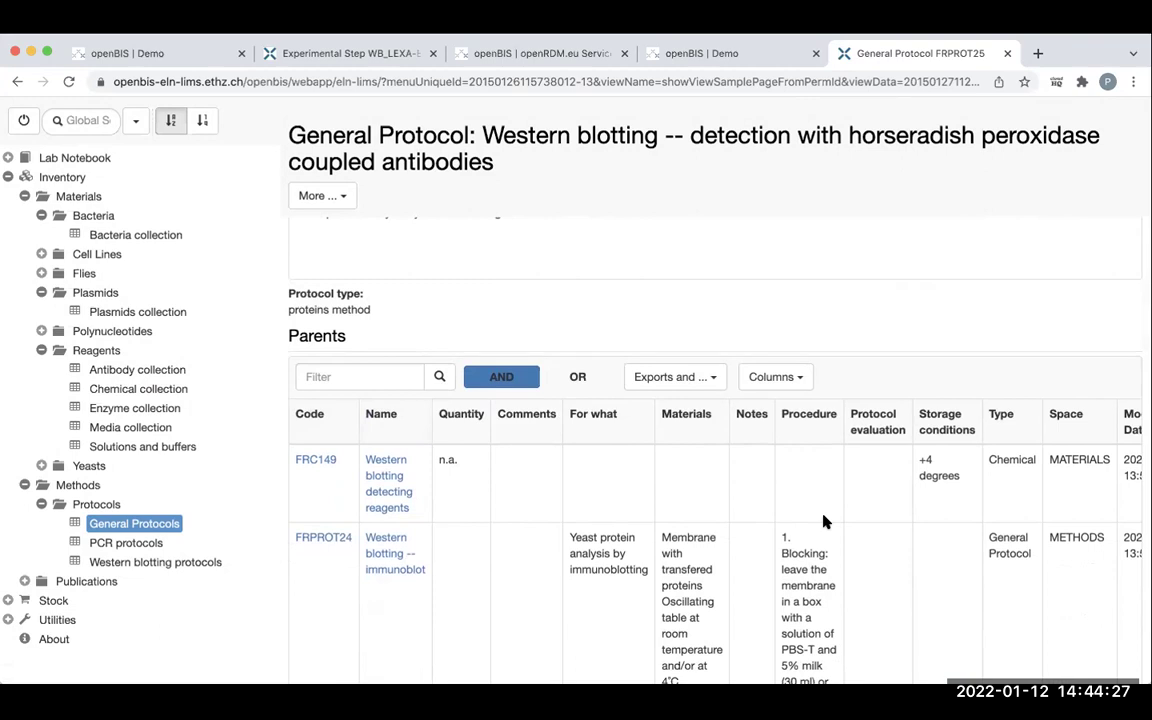
scroll(531, 494, up, 2)
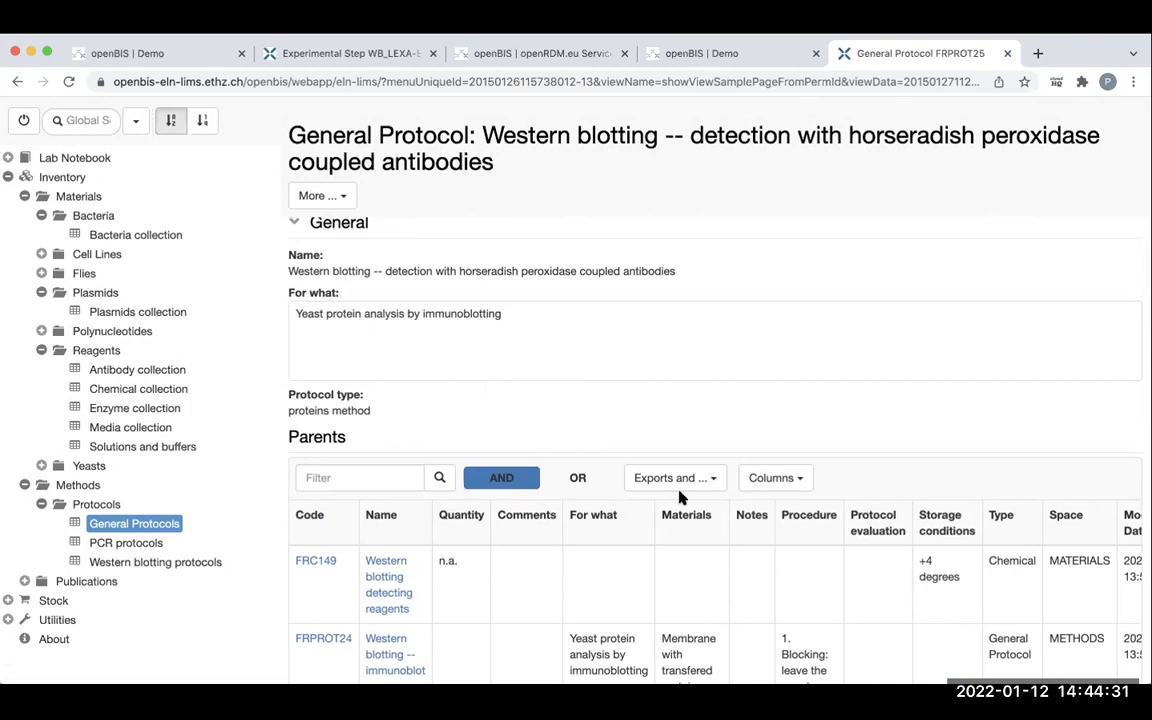
scroll(513, 385, up, 1)
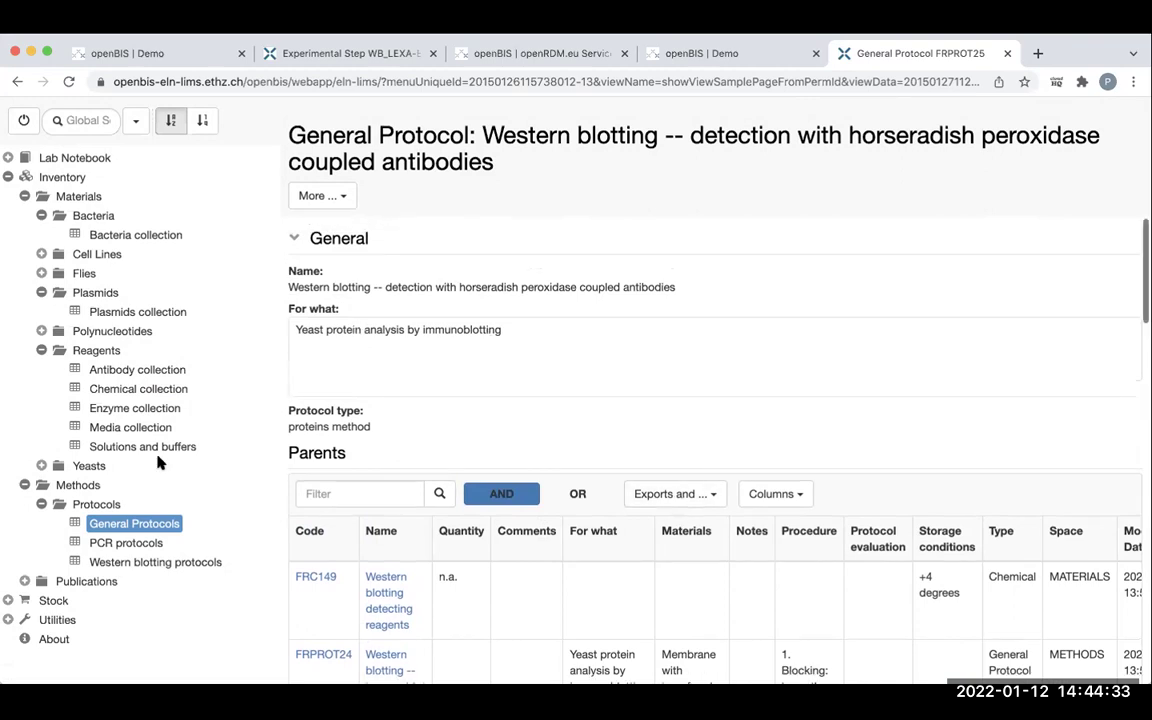
- Collapse Inventory and, in My Space of the Lab Notebook, view the Inducible Transcription Factor project's experiment analysing the abundance of the four variants
click(8, 177)
click(8, 158)
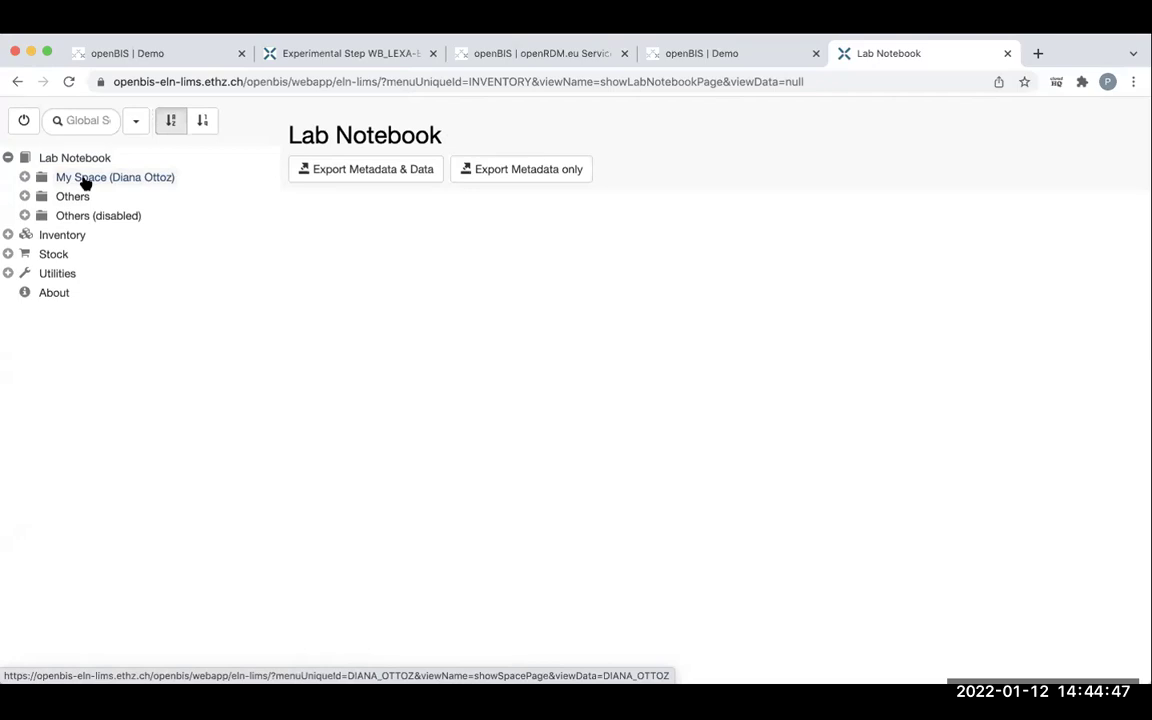
click(85, 180)
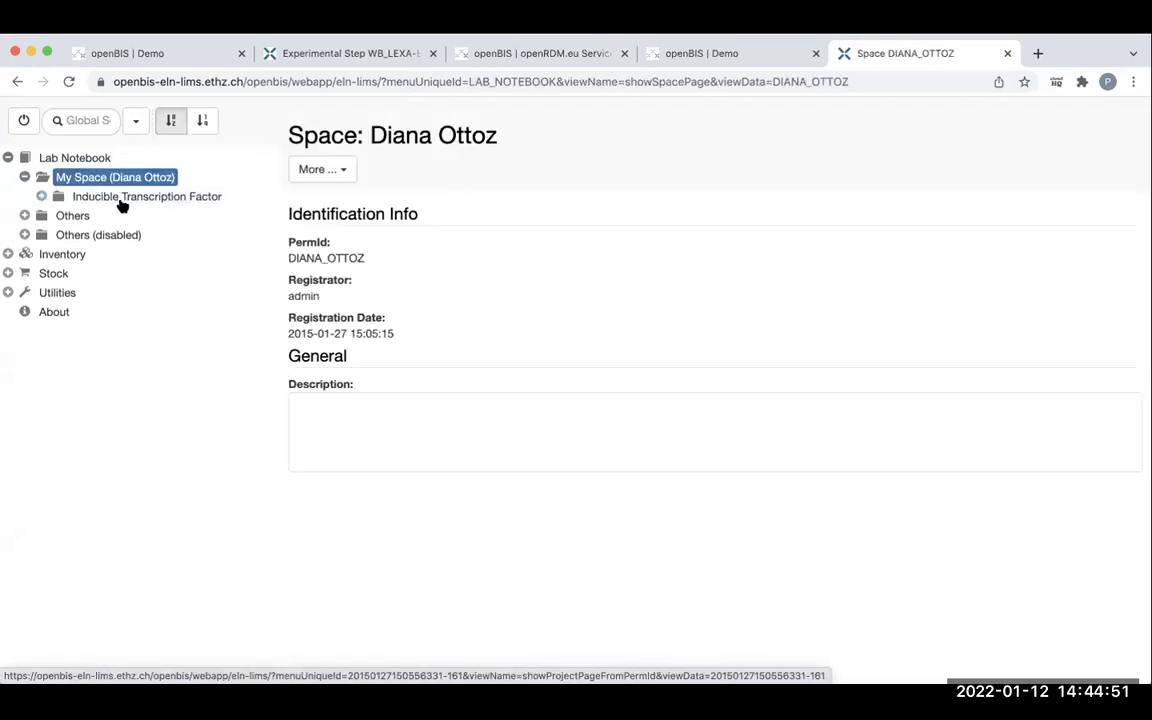
click(117, 196)
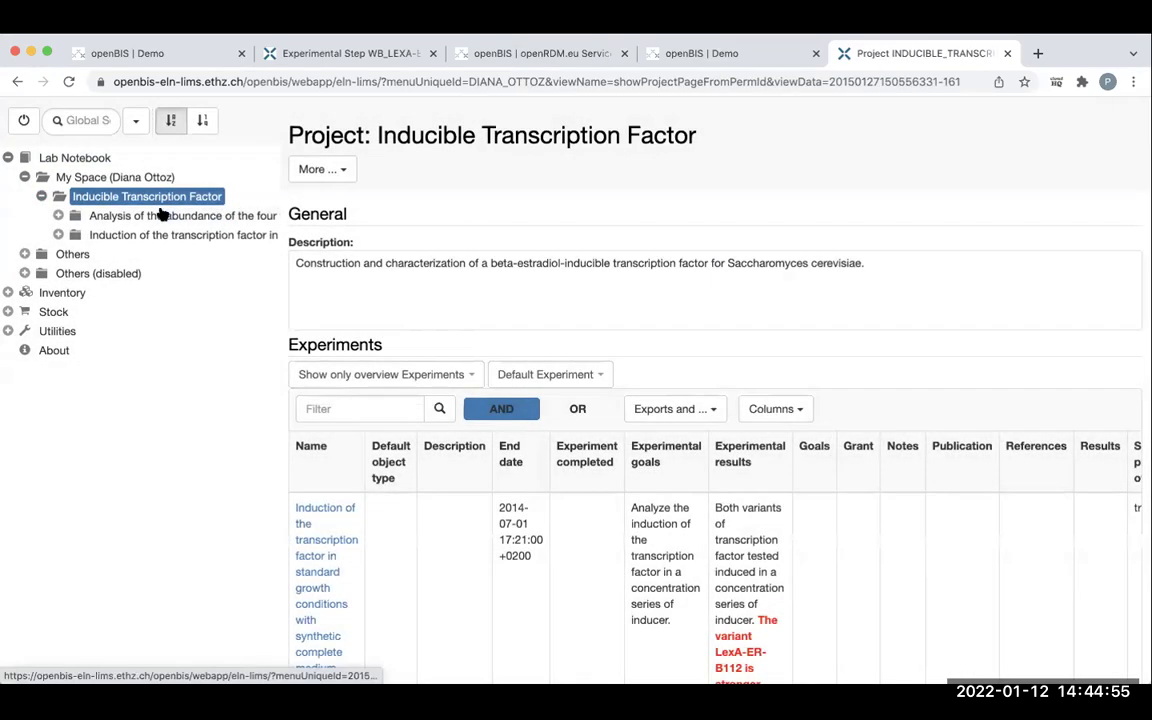
click(152, 220)
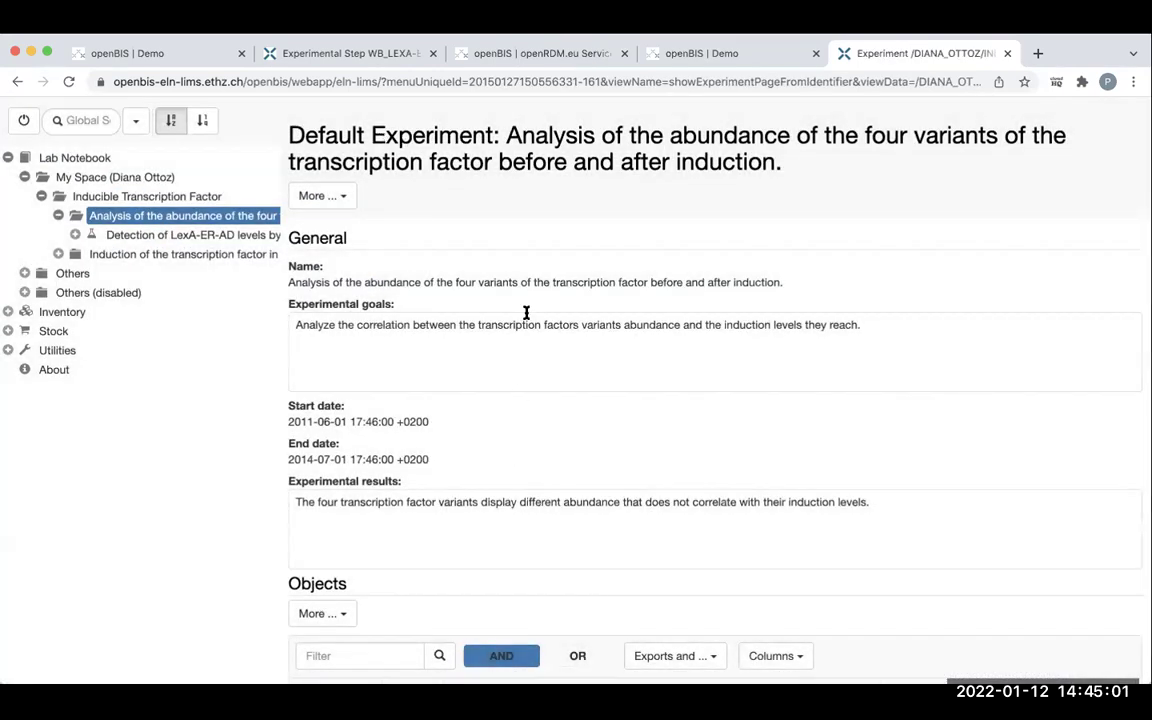
scroll(532, 285, down, 5)
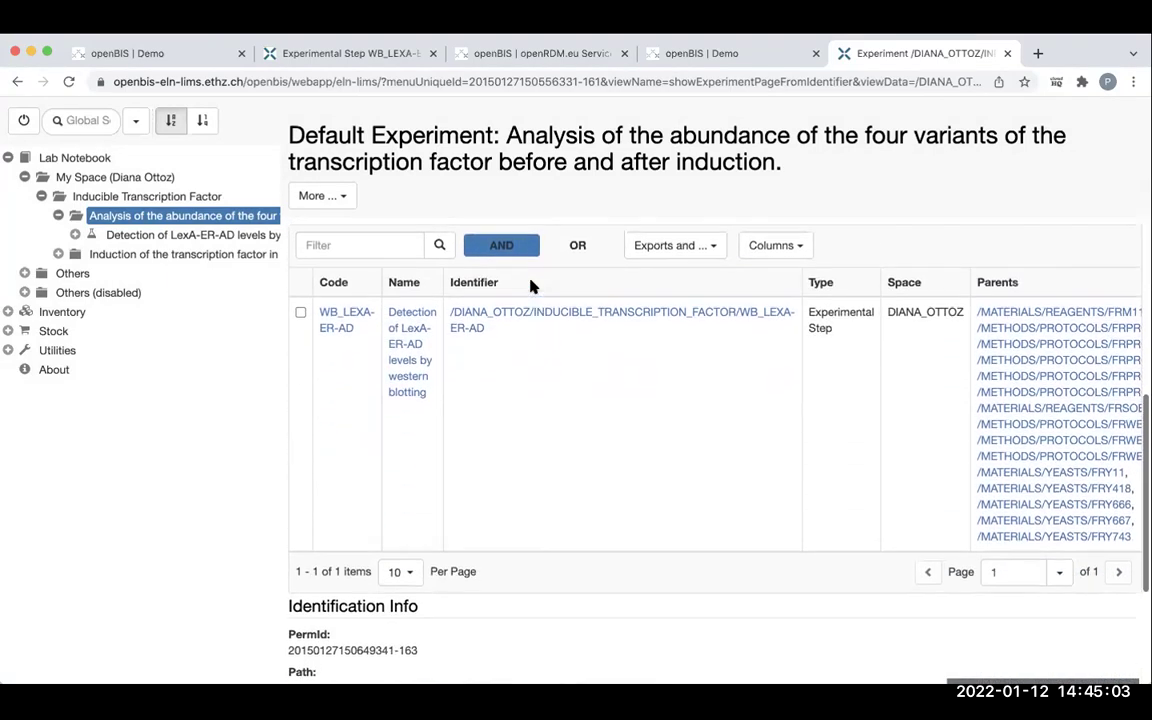
scroll(536, 270, up, 3)
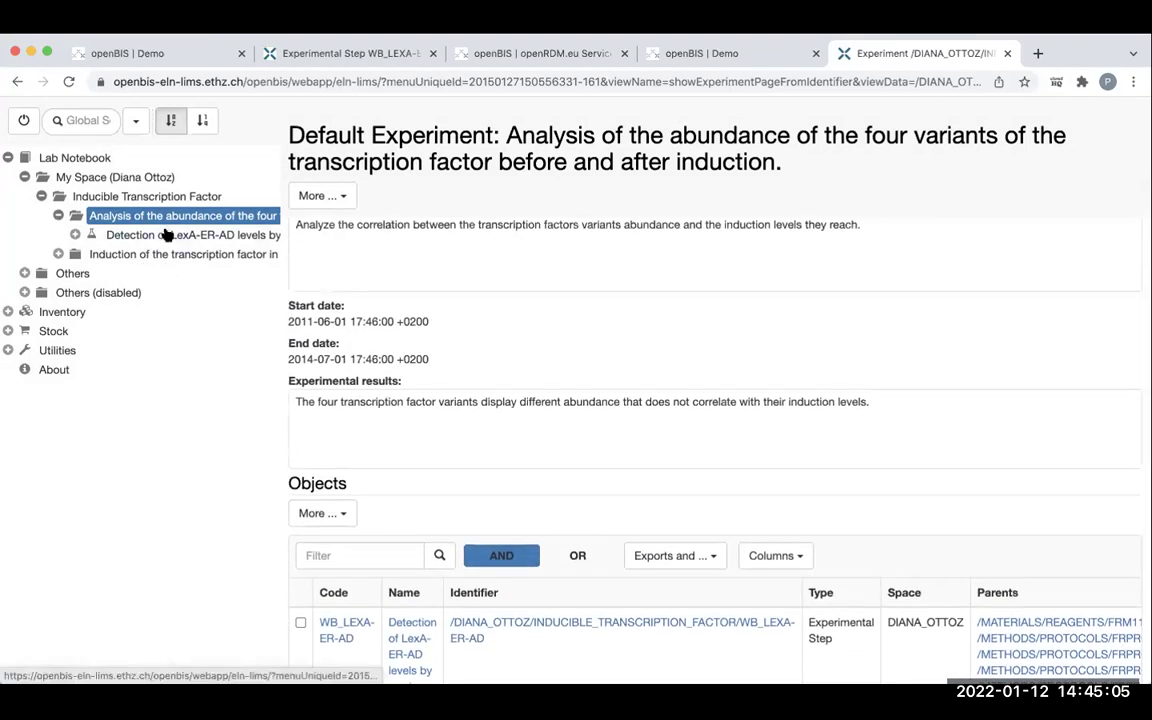
- Open the experimental step on detecting LexA-ER-AD levels by western blotting and review its details
click(167, 235)
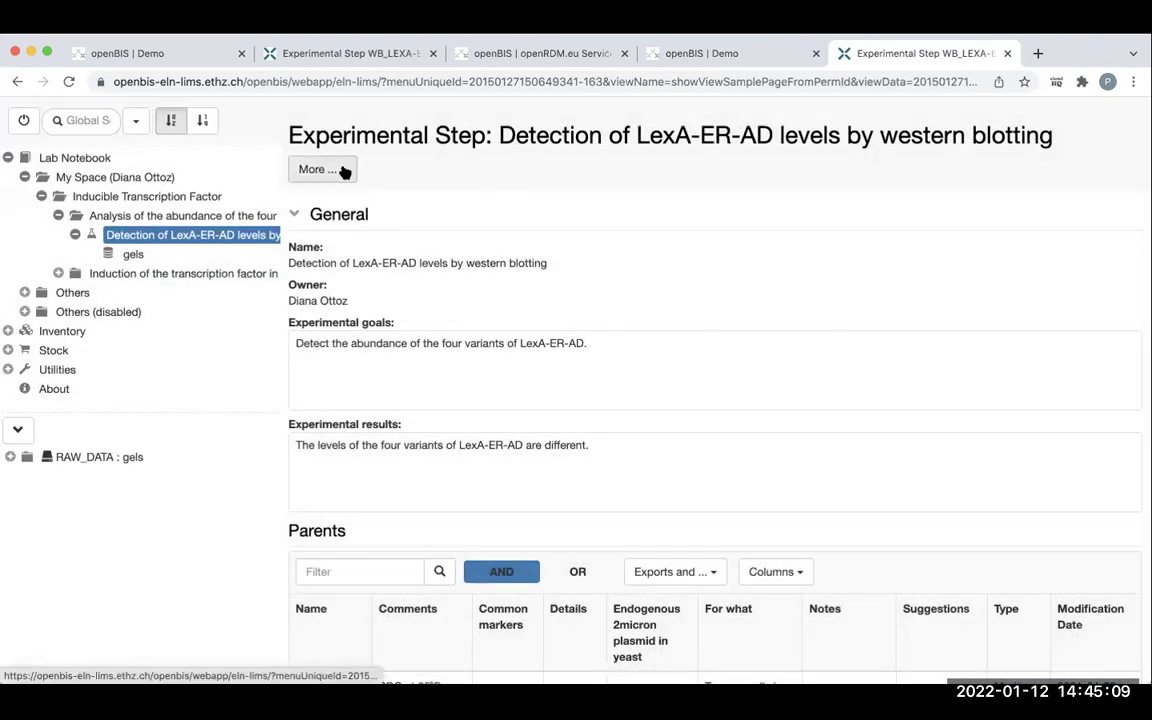
scroll(545, 482, down, 4)
scroll(545, 485, down, 2)
scroll(545, 485, up, 6)
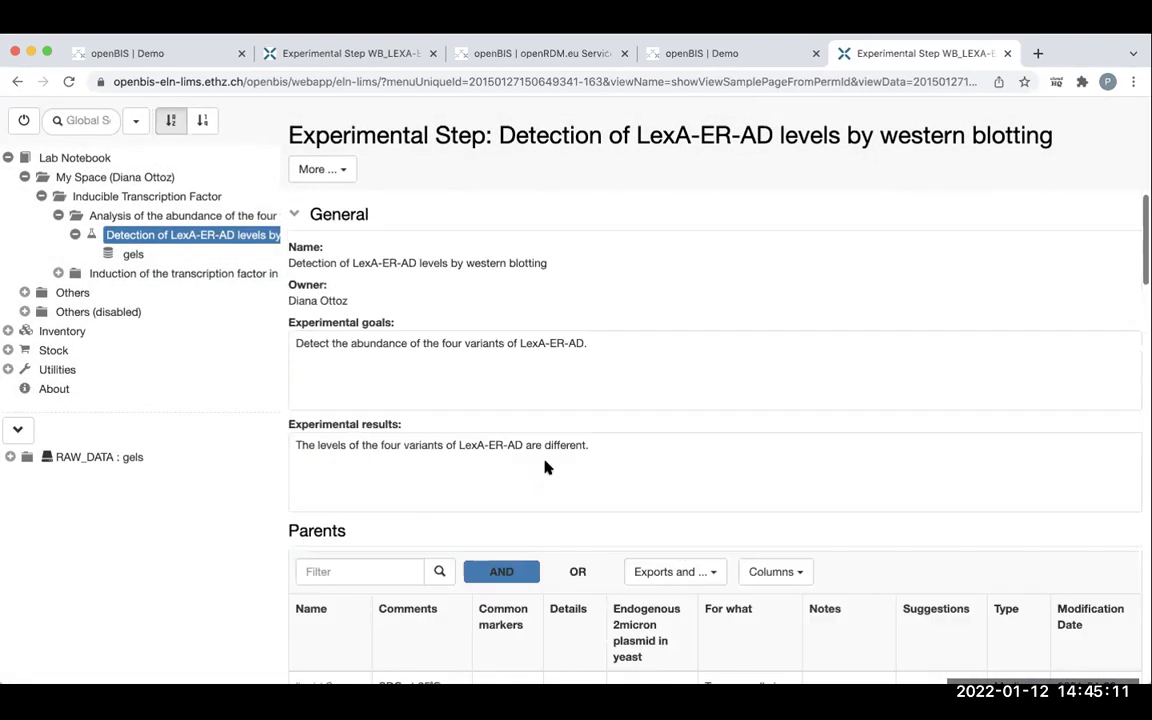
- Display the experimental step's Hierarchy Graph and zoom out to see more of its parent connections
click(338, 169)
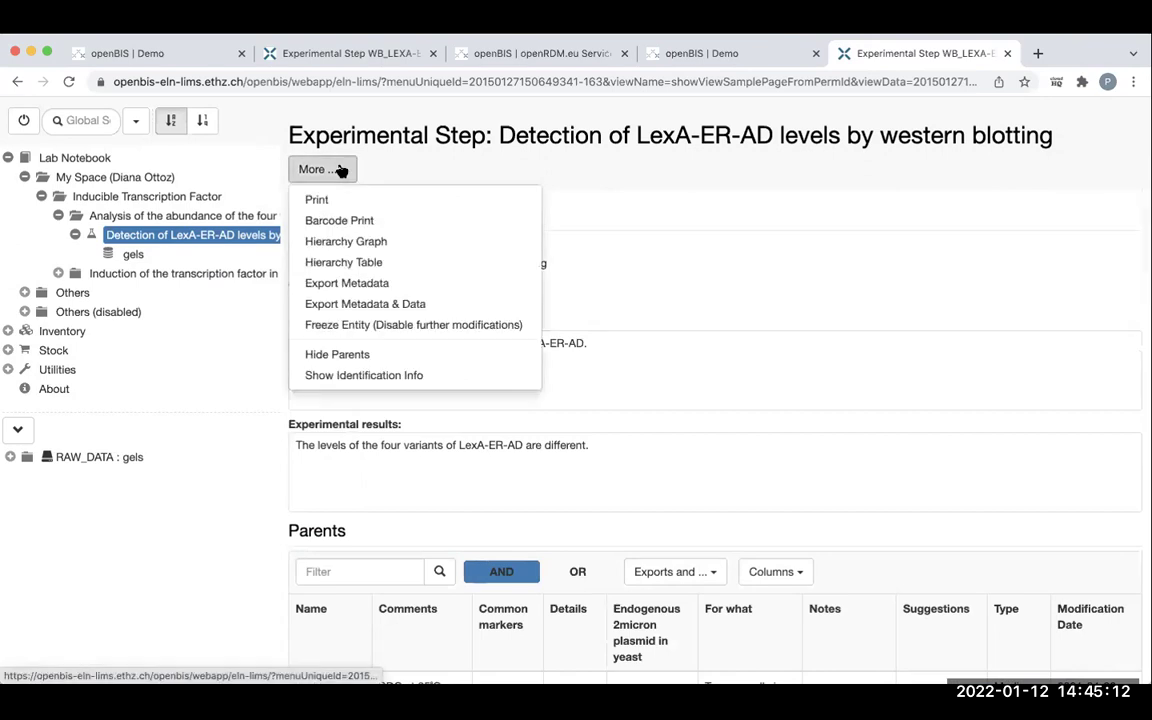
click(360, 246)
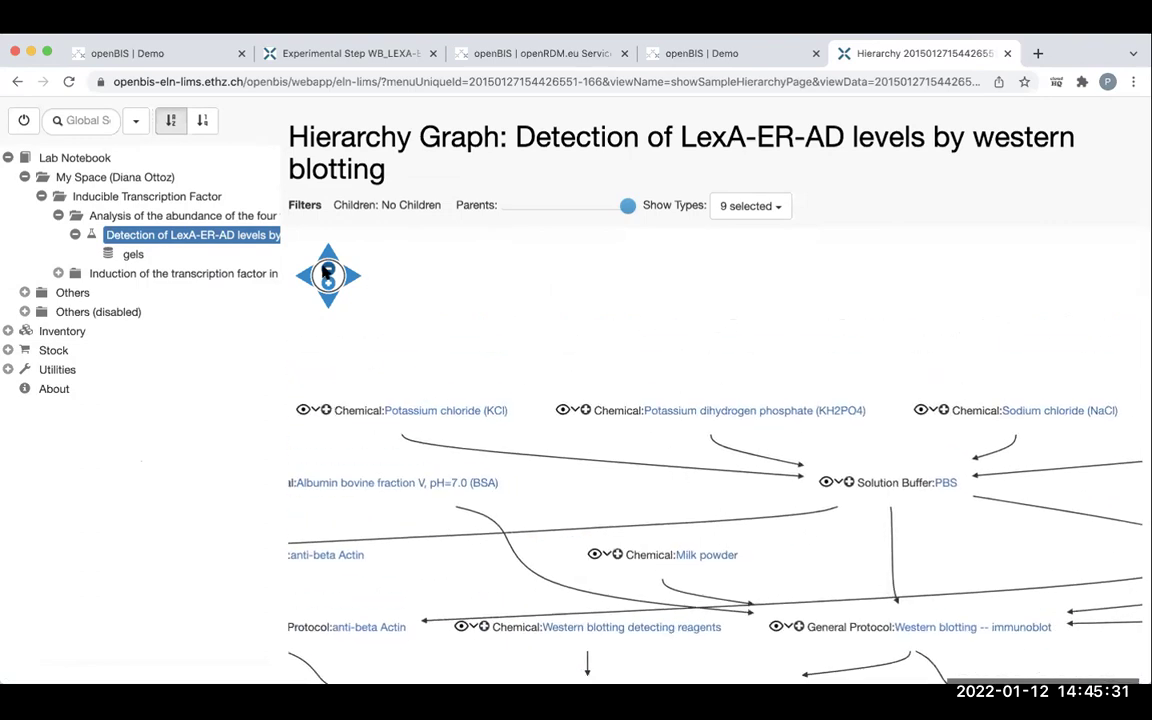
click(327, 270)
click(327, 270)
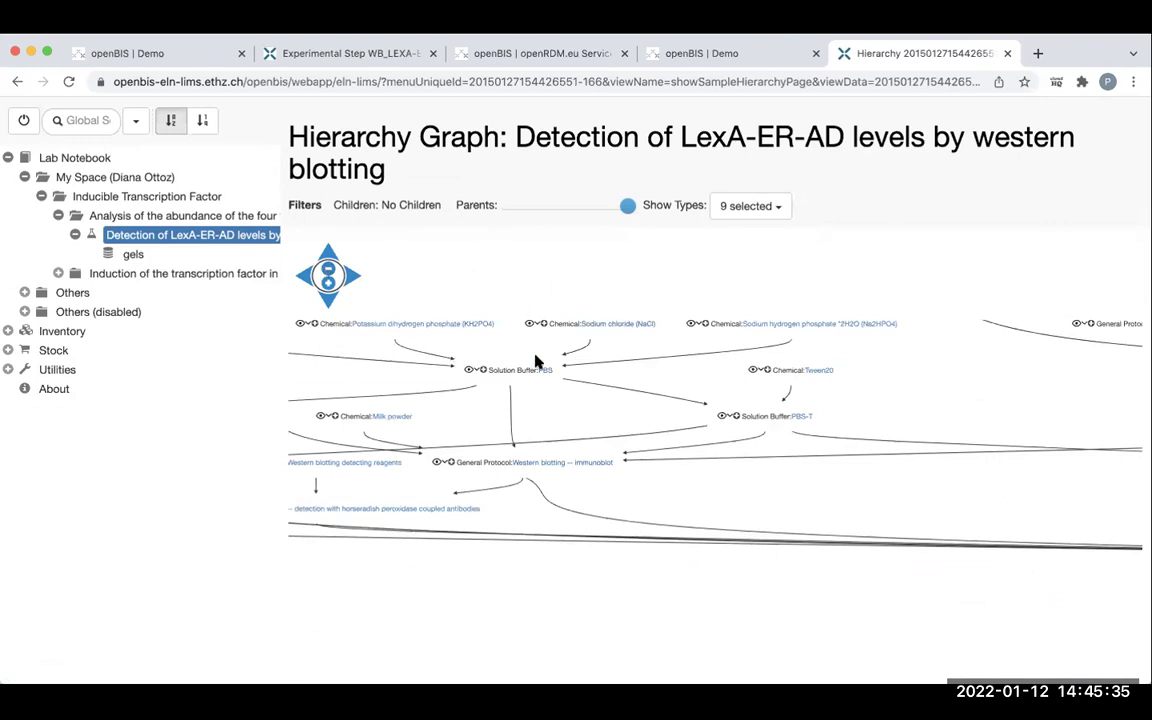
- Open the gels dataset attached to the experimental step, and expand the Utilities section of the navigation tree
click(130, 255)
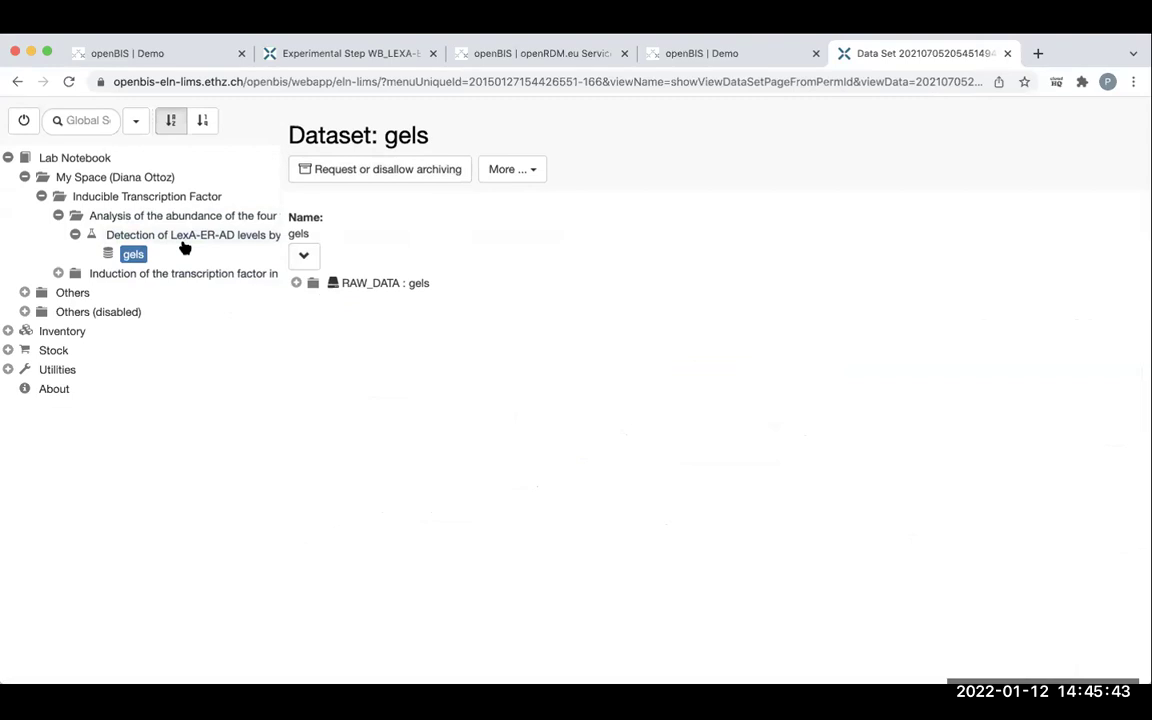
click(9, 370)
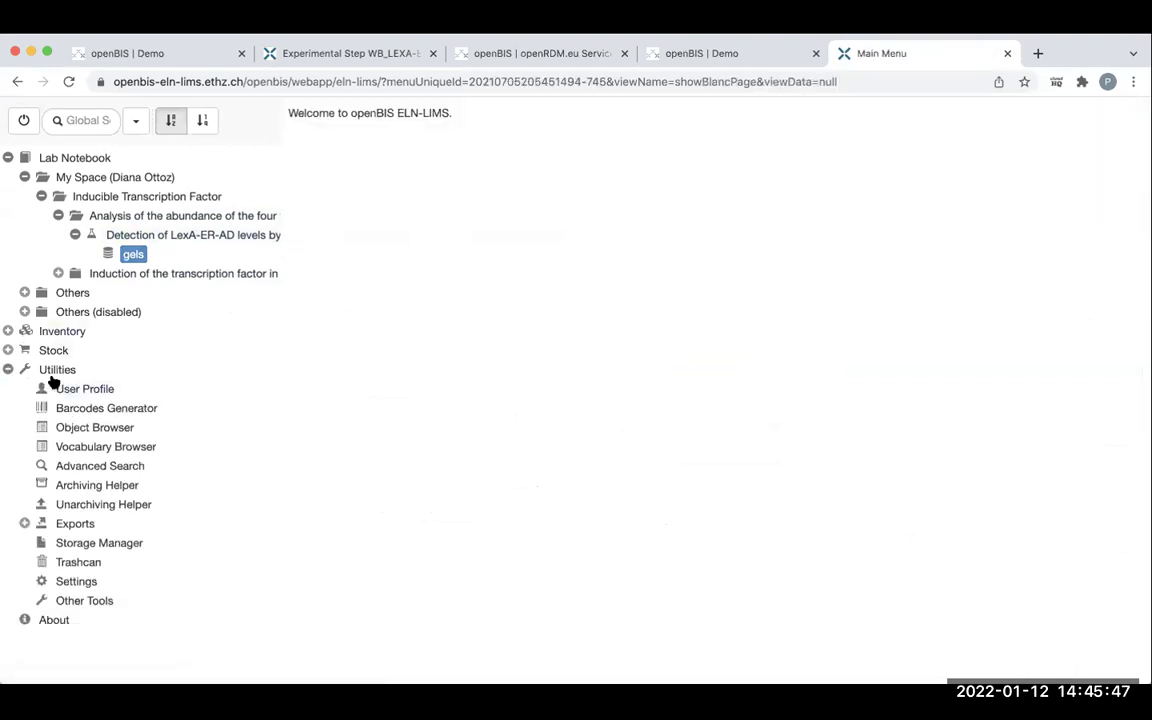